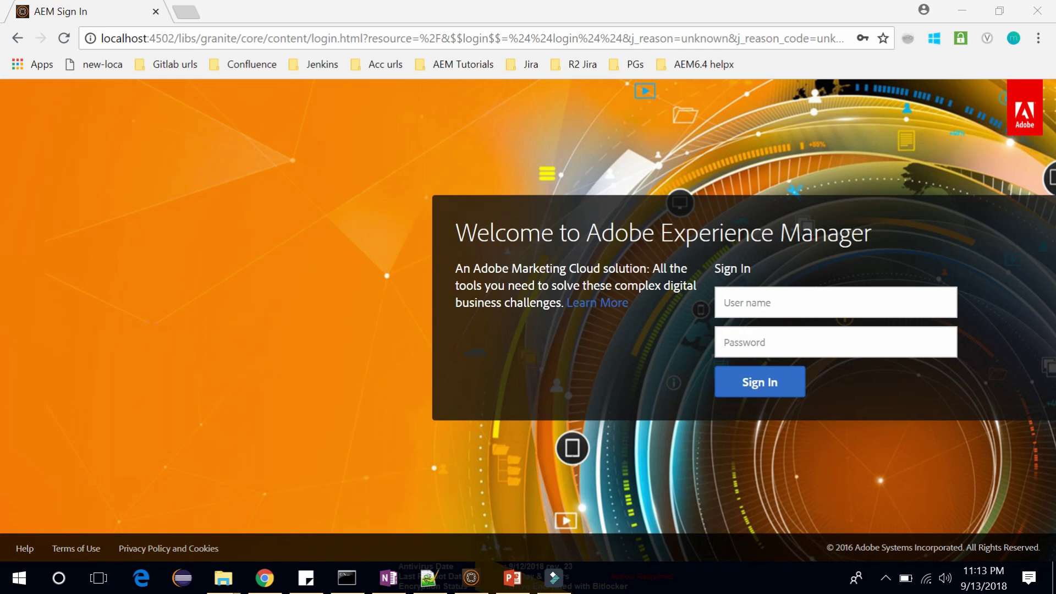
Step: Sign in to Adobe Experience Manager using the saved login suggestion
left_click(746, 308)
type("adm")
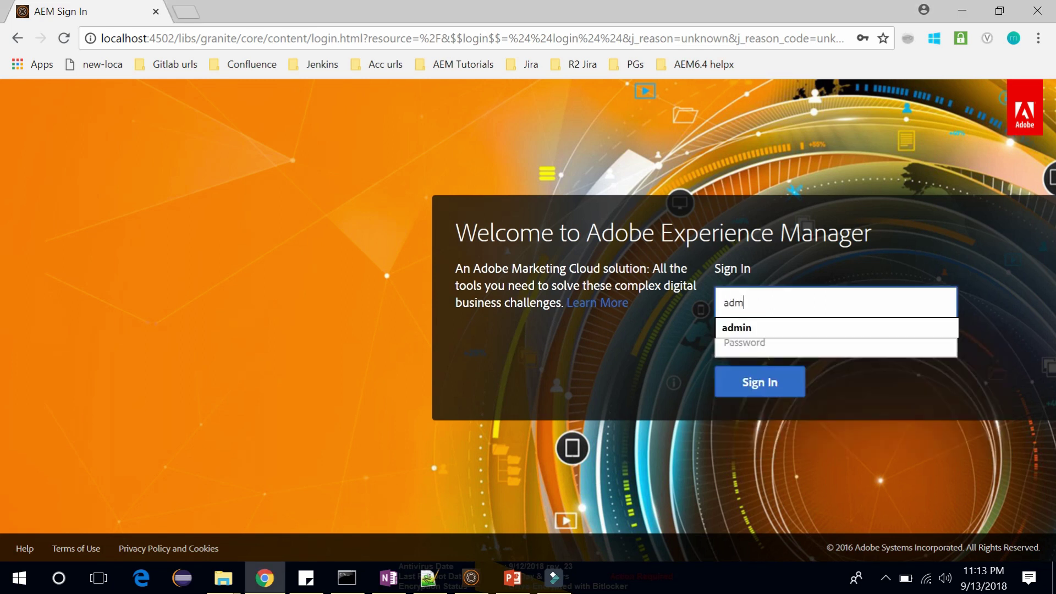
key("Down")
key("Tab")
key("Return")
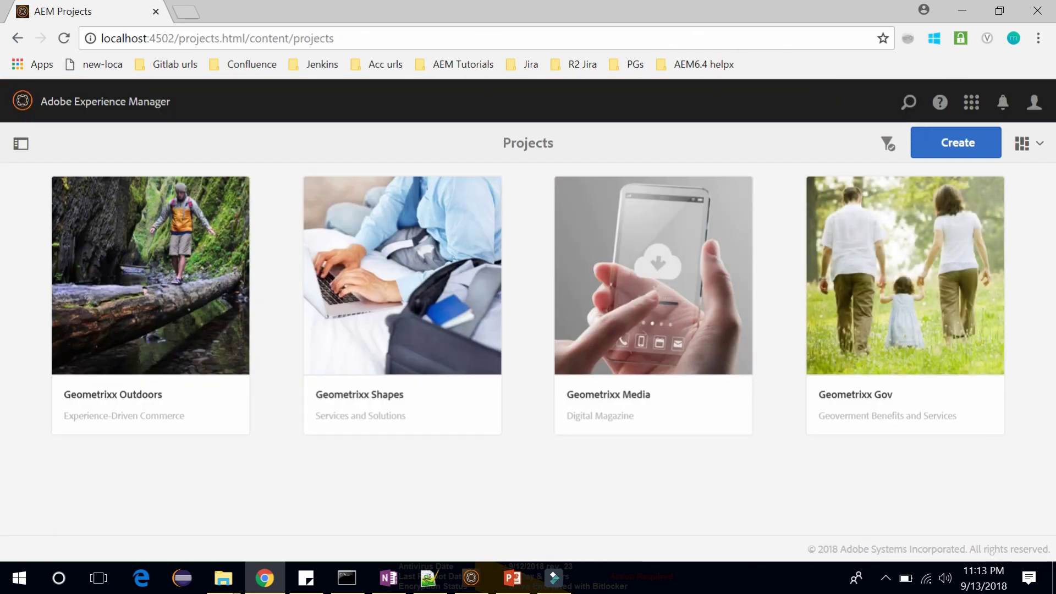
Step: Open the Tools section of the navigation and show the Workflow tools
left_click(112, 110)
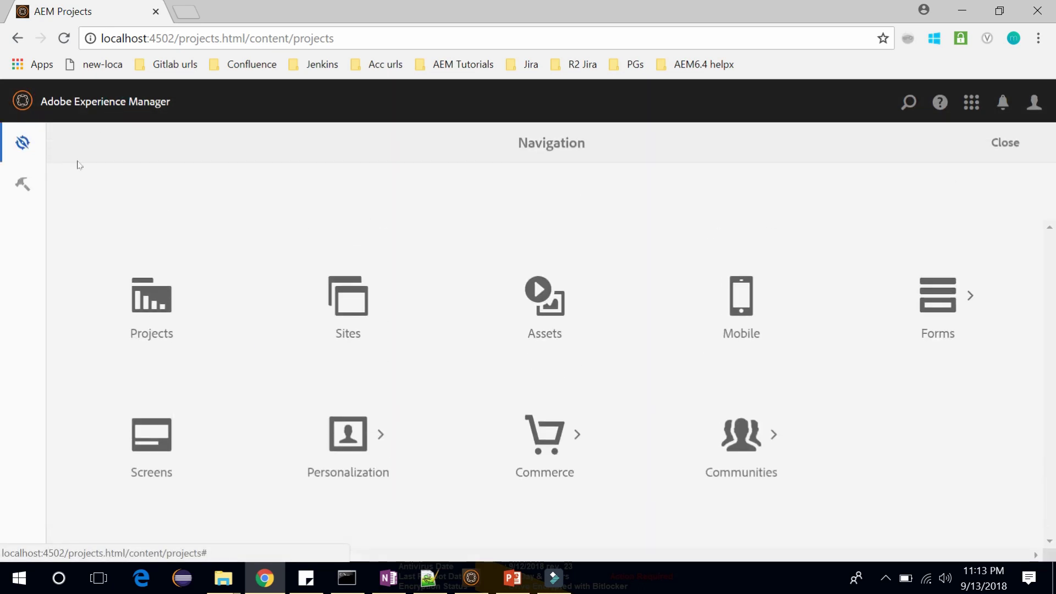
left_click(17, 189)
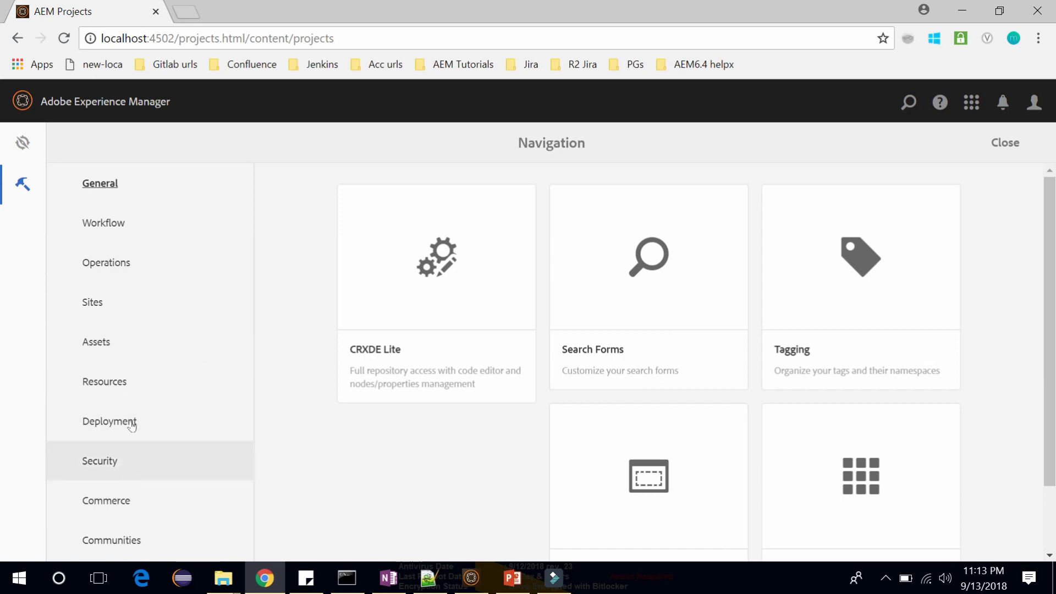
left_click(111, 219)
mouse_move(655, 338)
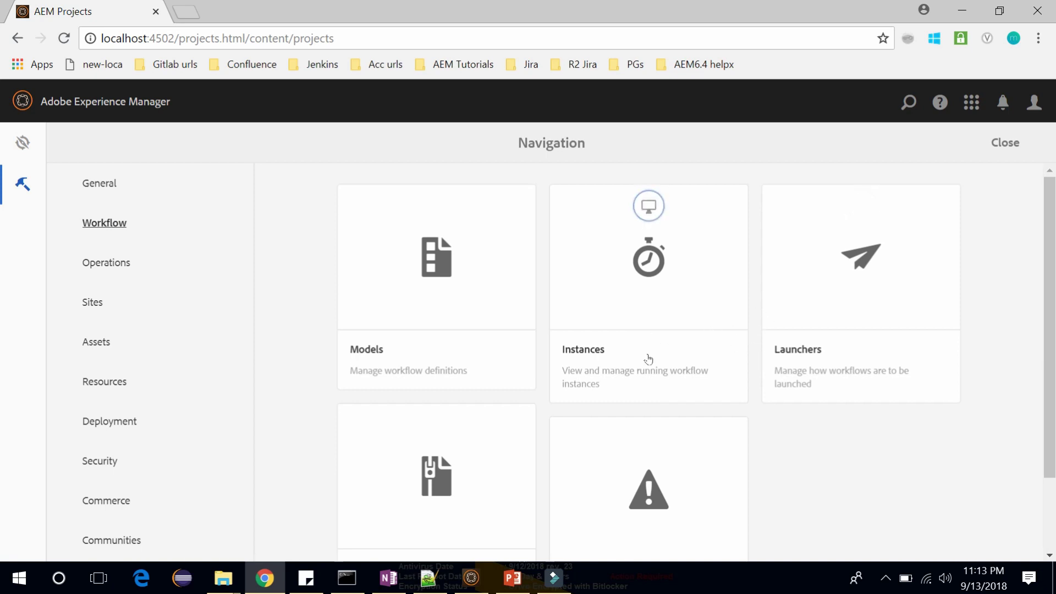
Step: Open the Workflow Models console and switch it to List View
left_click(416, 315)
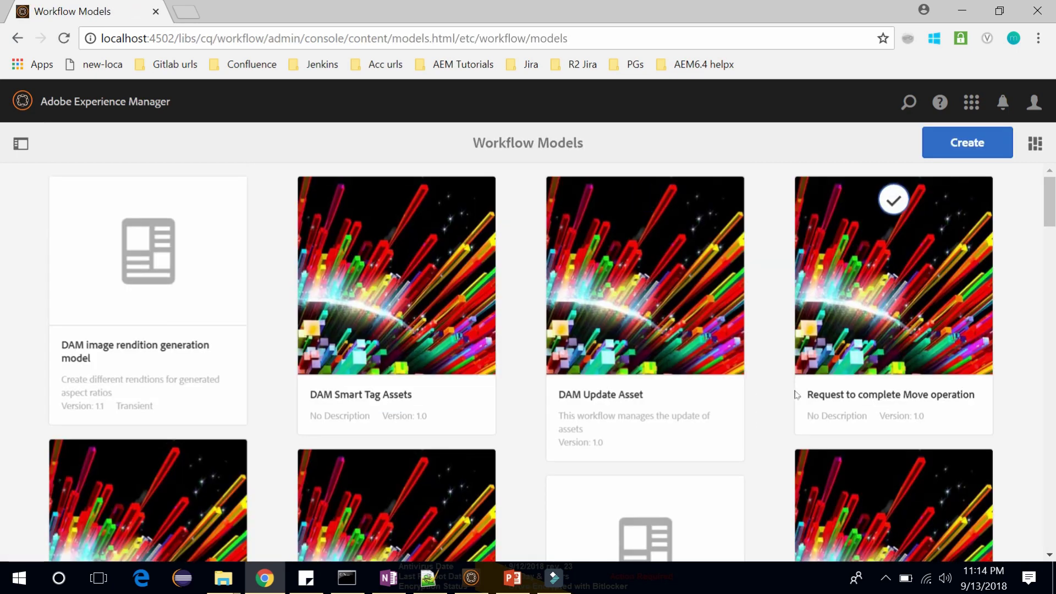
scroll(596, 436, "down", 7)
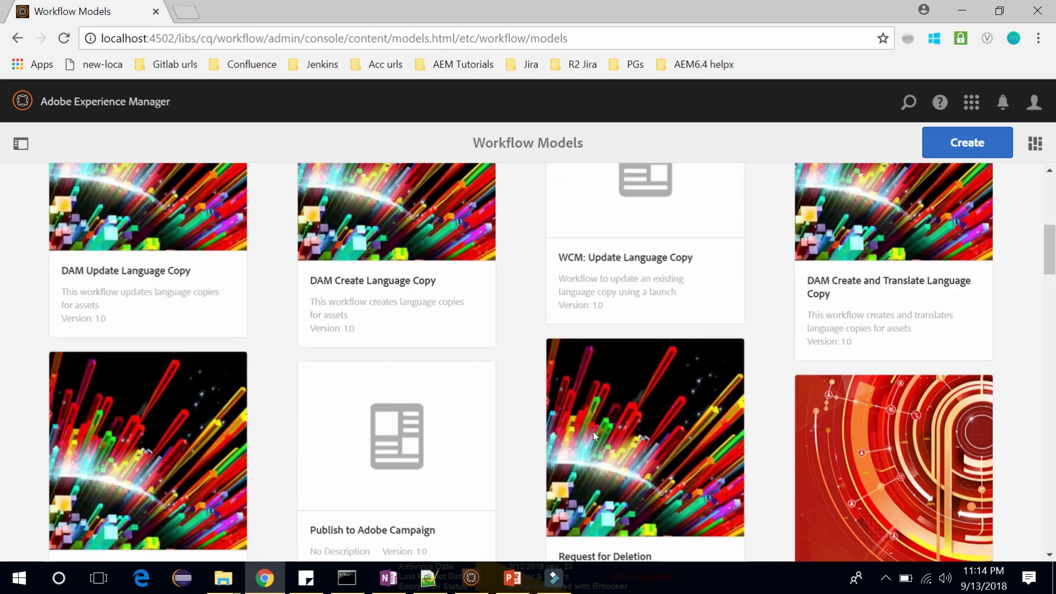
scroll(595, 436, "up", 5)
scroll(595, 436, "up", 2)
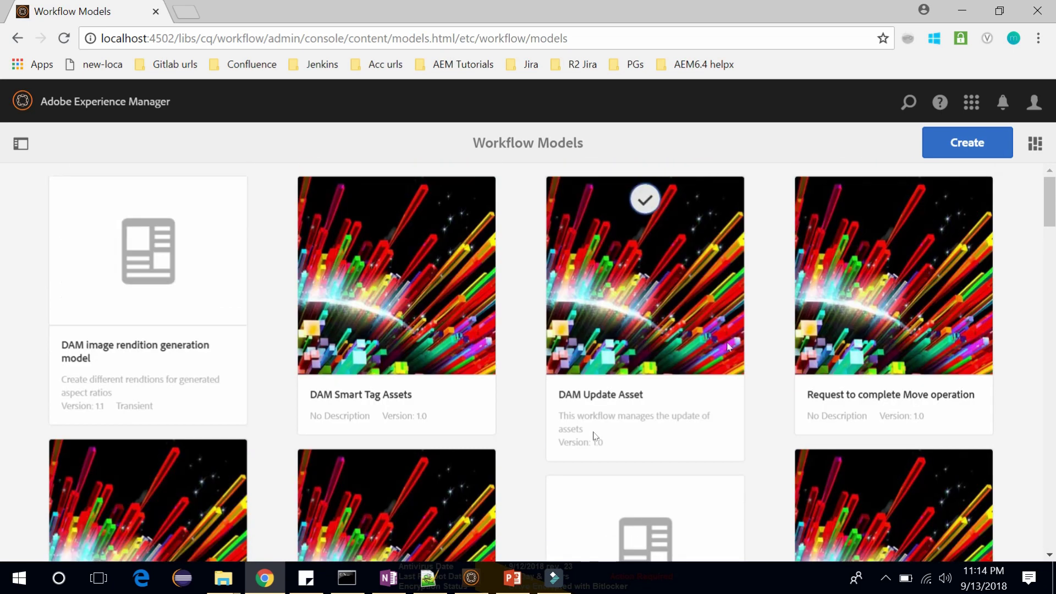
left_click(1033, 143)
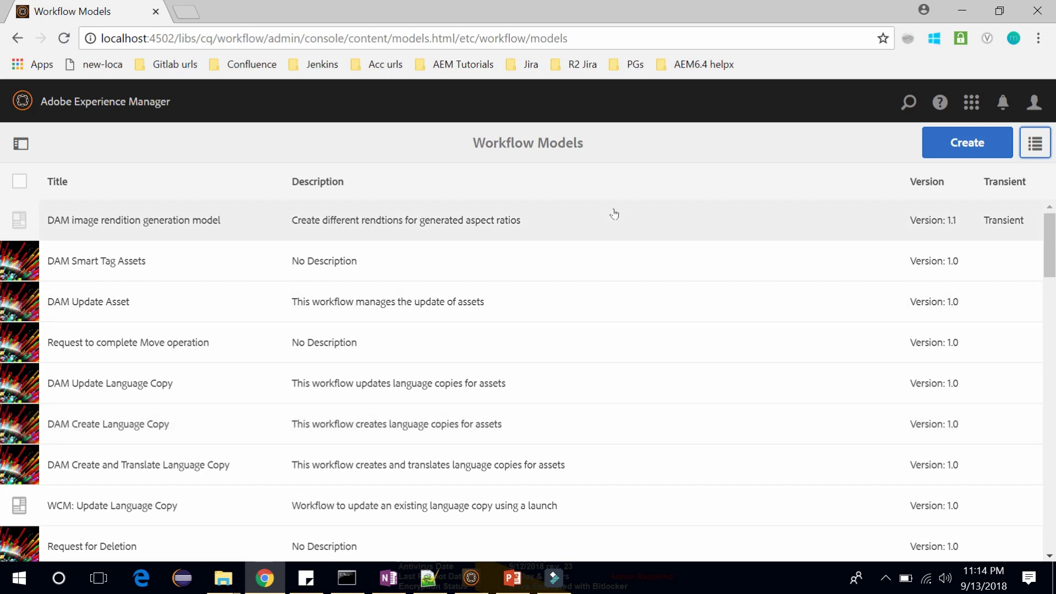
left_click(936, 146)
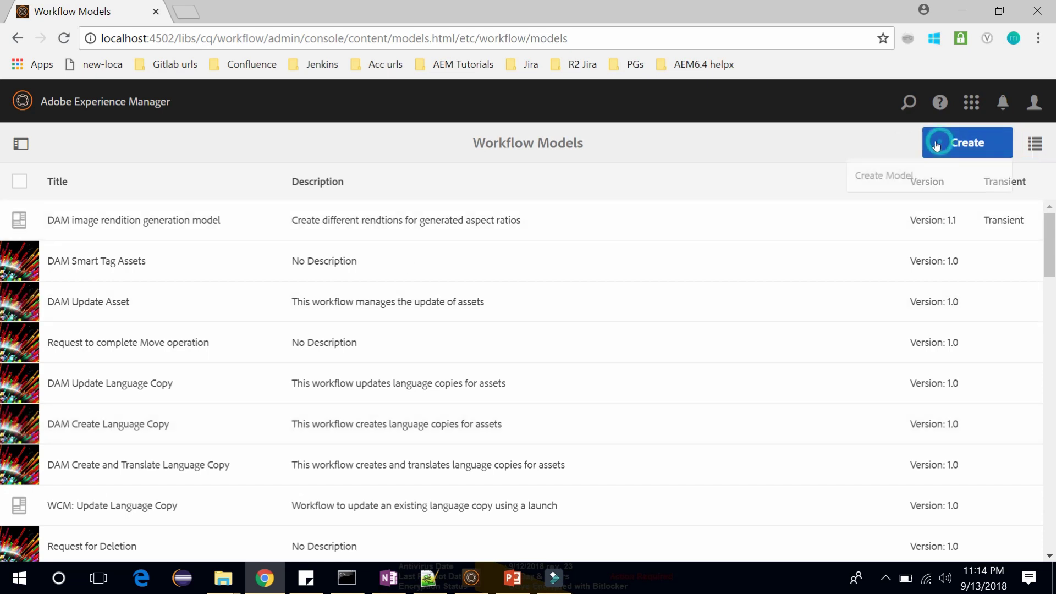
left_click(905, 178)
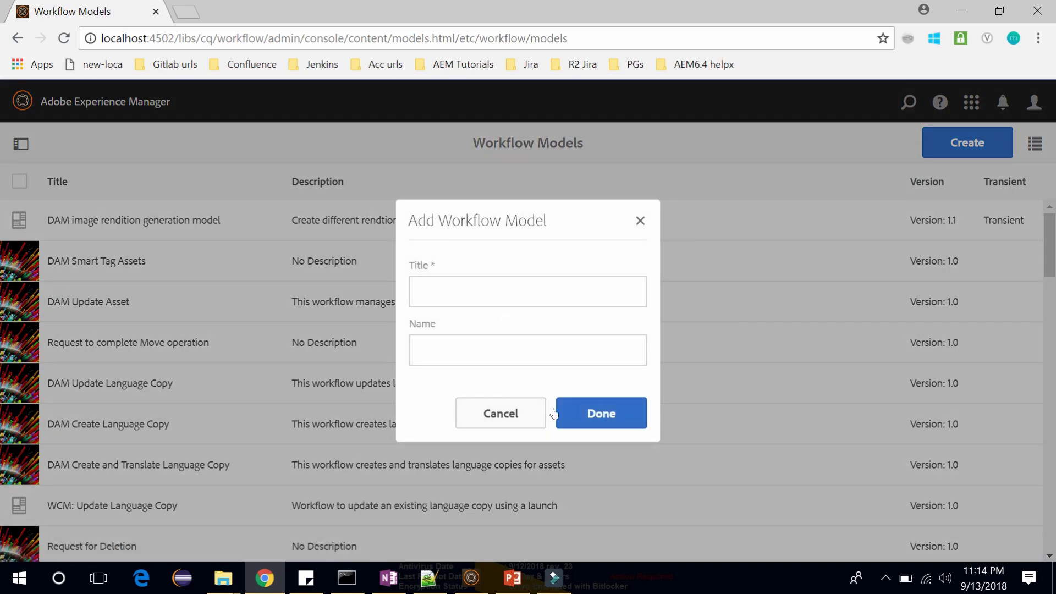
left_click(639, 221)
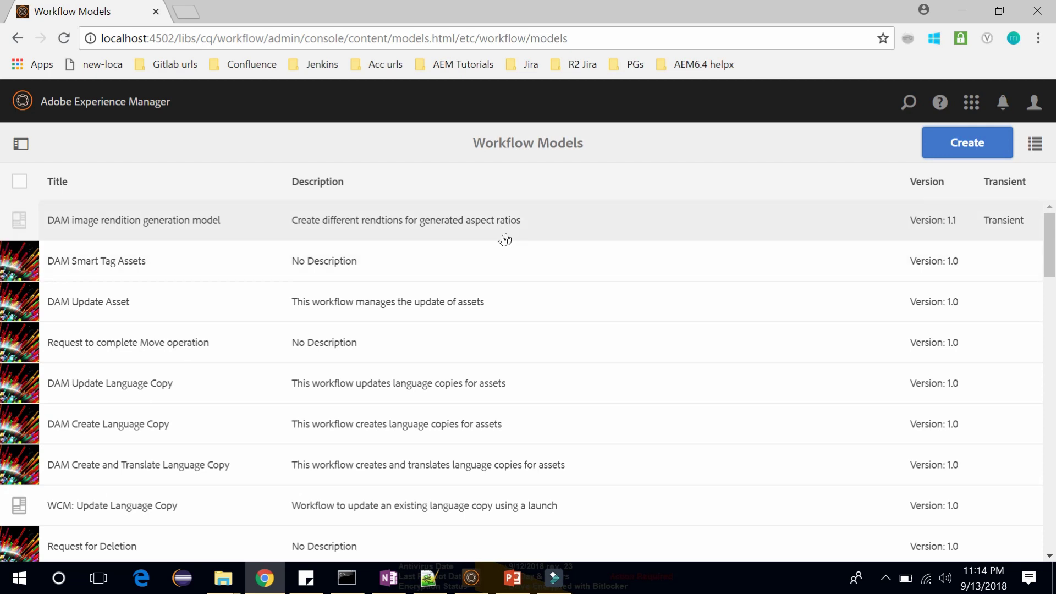
left_click(18, 262)
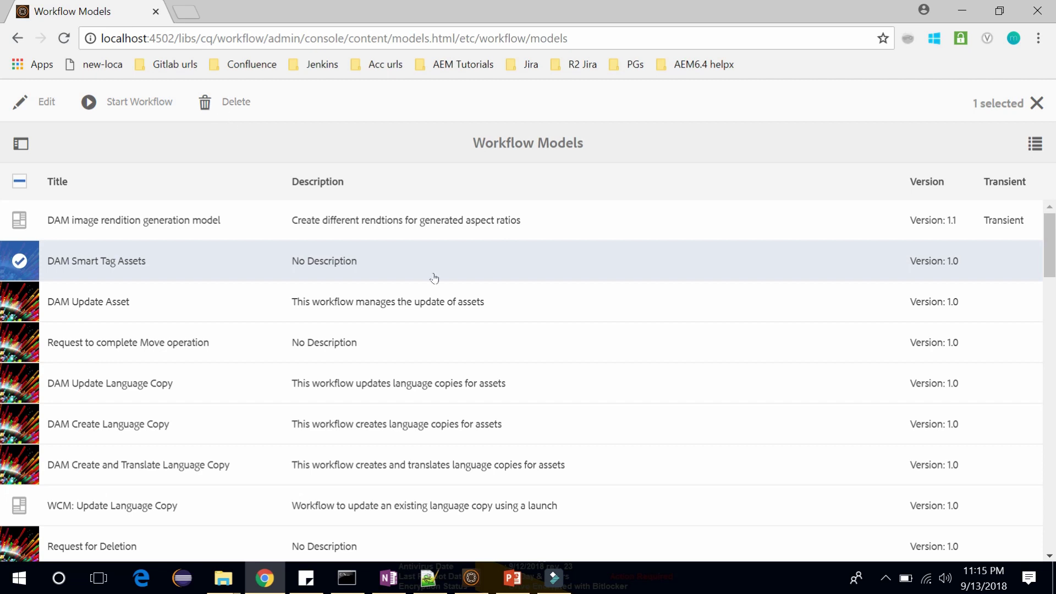
Step: Clear the model selection, view the empty Instances console, then return to Workflow navigation
left_click(1036, 103)
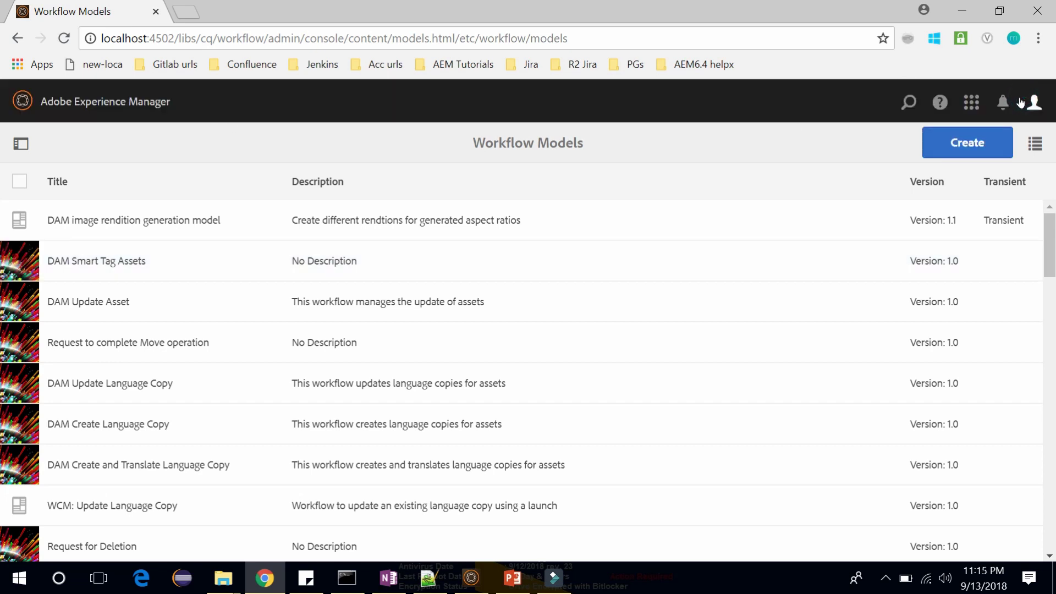
left_click(126, 109)
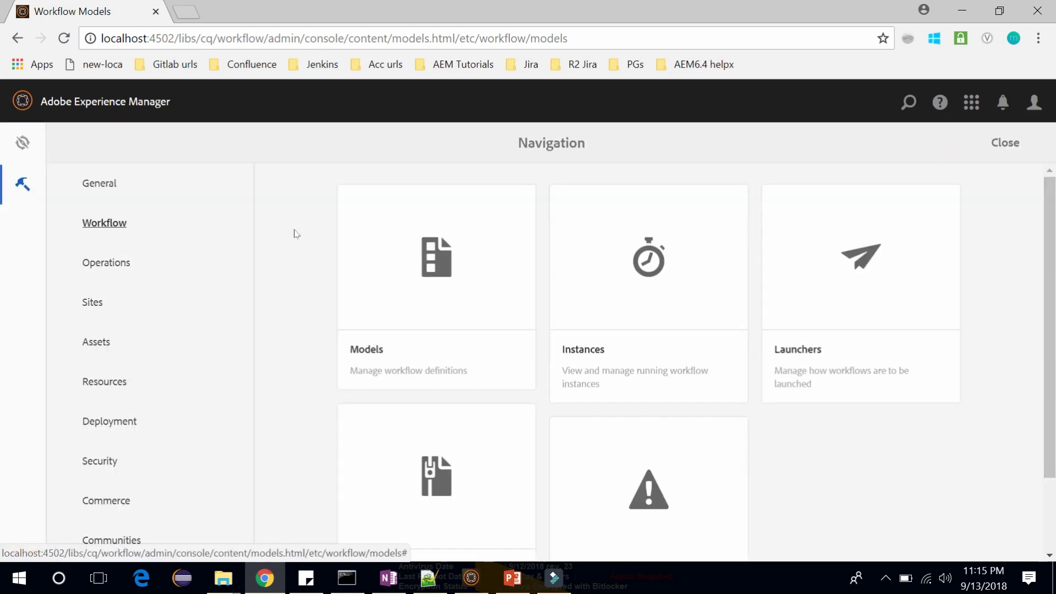
left_click(631, 321)
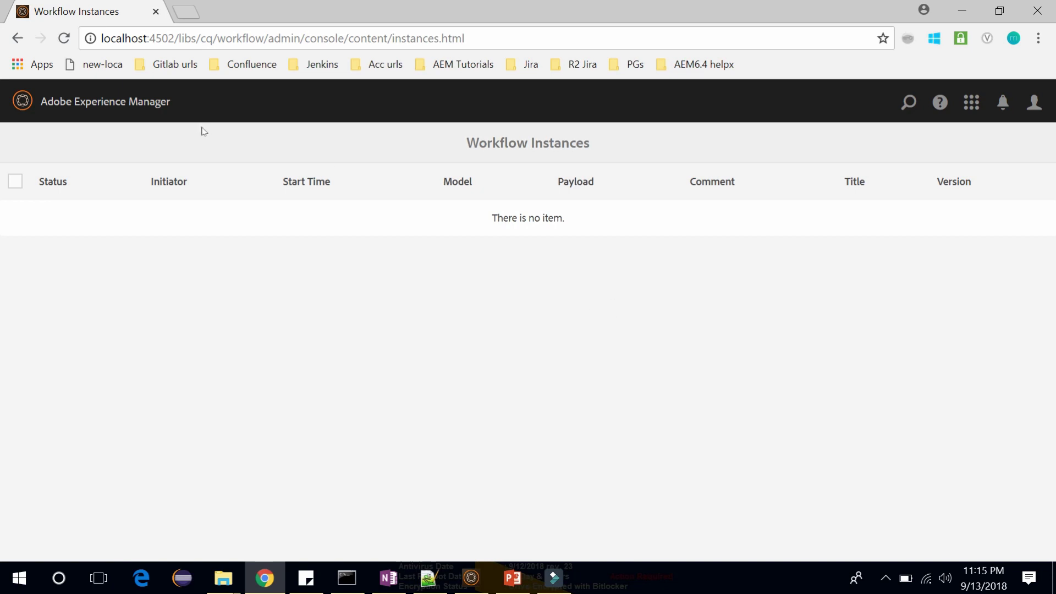
left_click(144, 103)
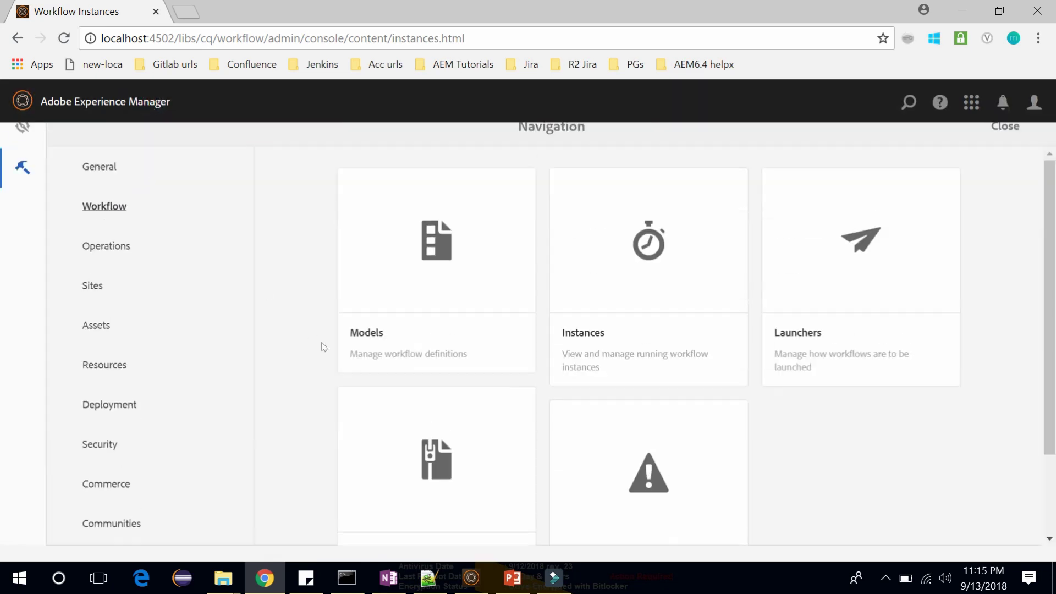
Step: Open the Workflow Launchers console and expand the Create menu showing Add Launcher
left_click(843, 297)
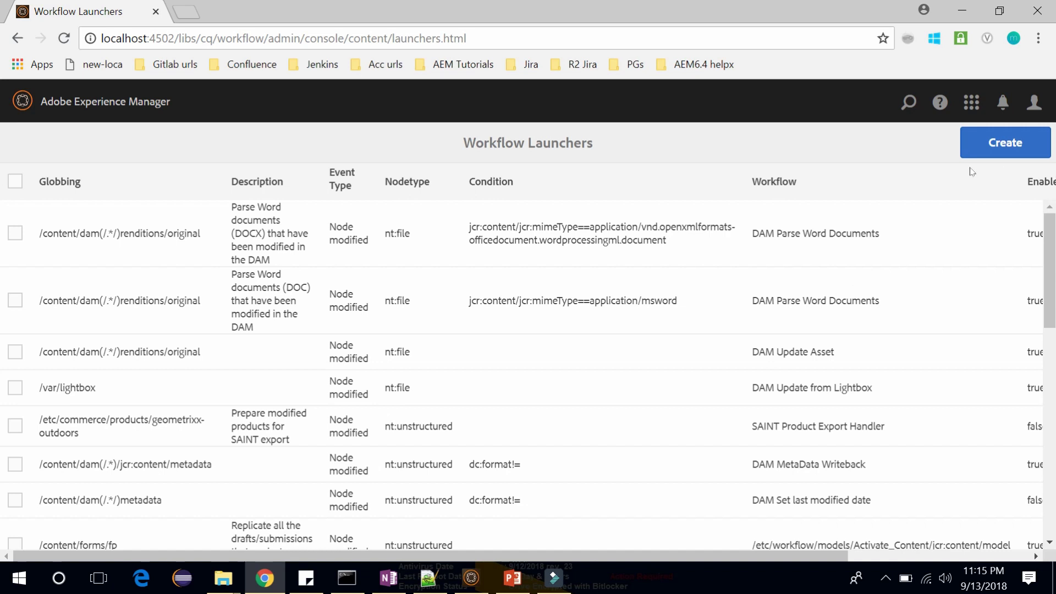
left_click(982, 147)
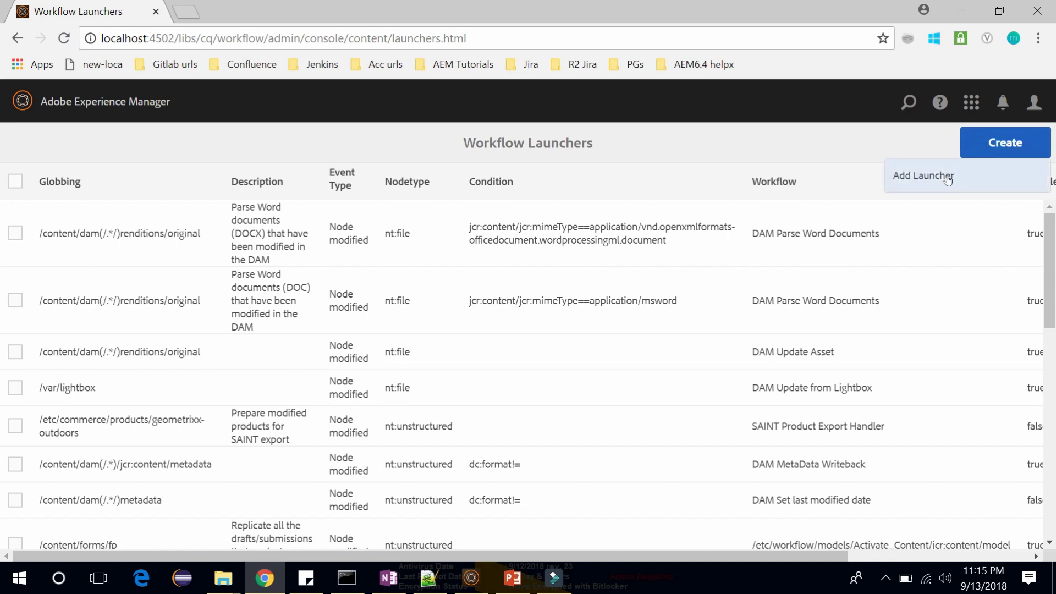
left_click(948, 177)
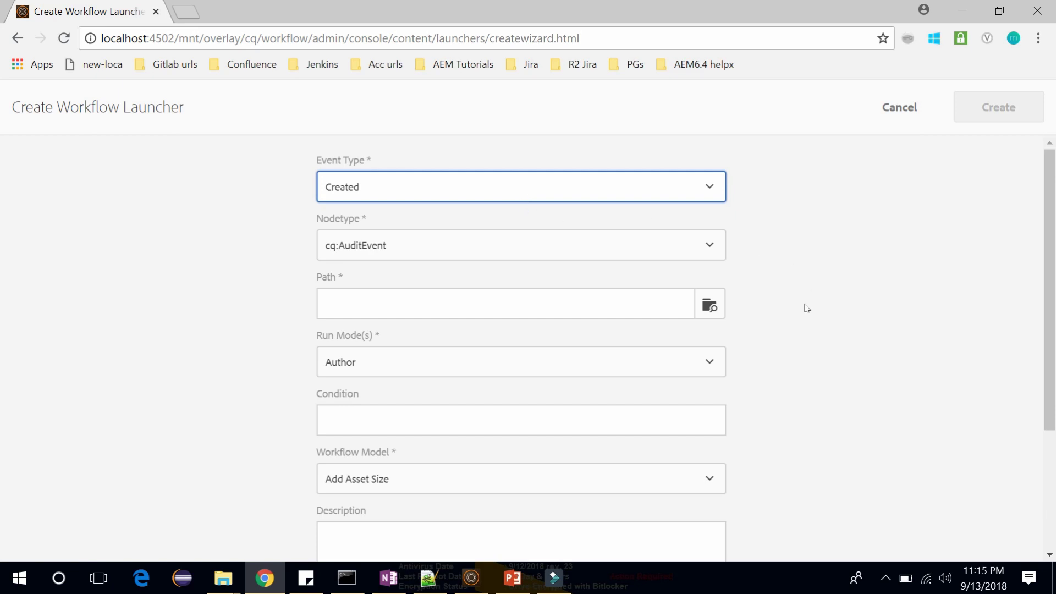
scroll(804, 306, "down", 2)
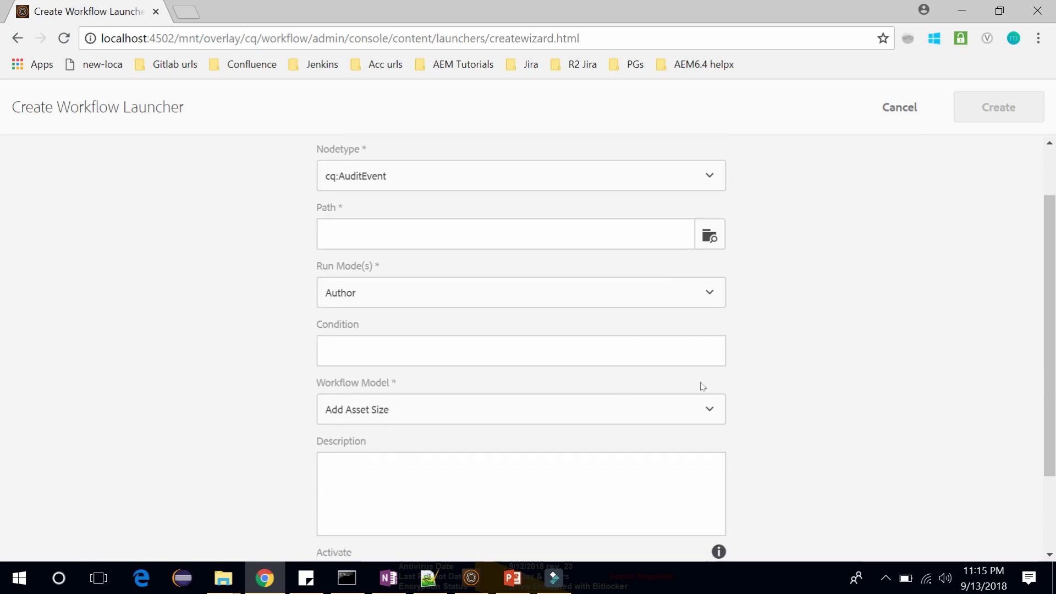
left_click(675, 419)
scroll(638, 489, "down", 5)
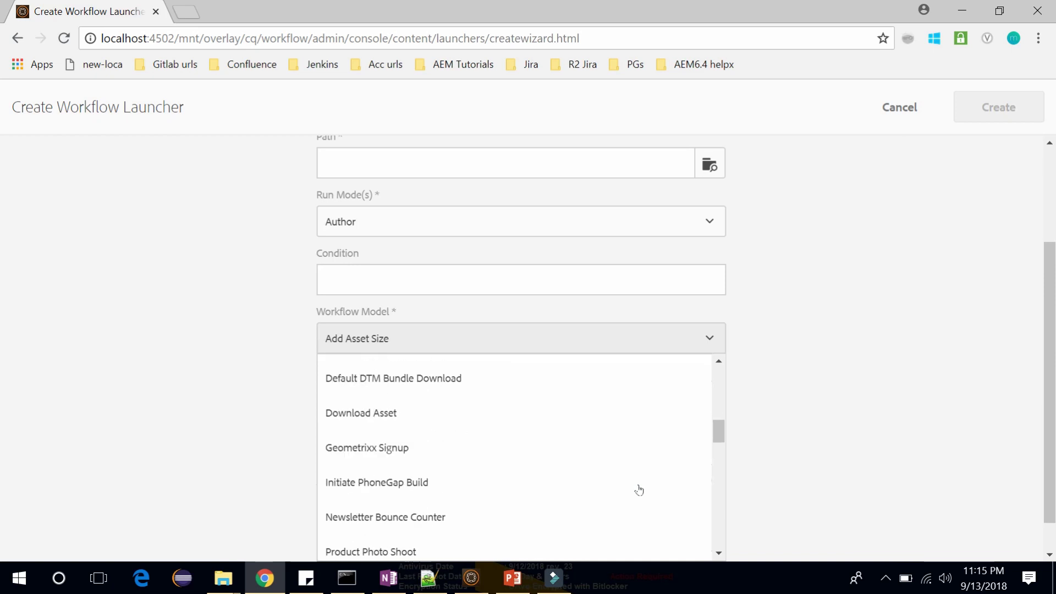
scroll(638, 489, "up", 5)
scroll(768, 311, "up", 3)
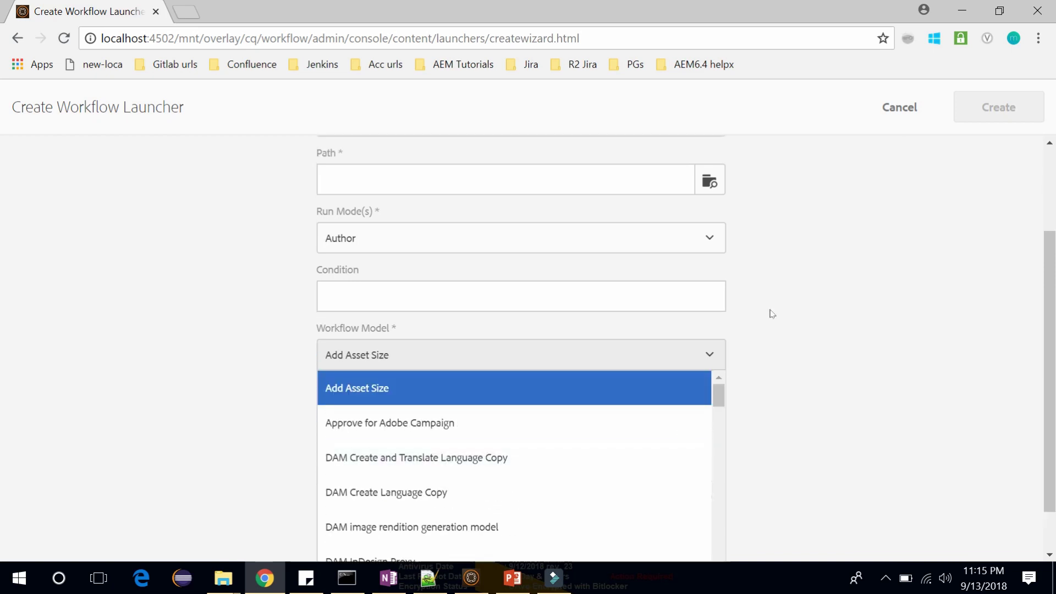
left_click(913, 106)
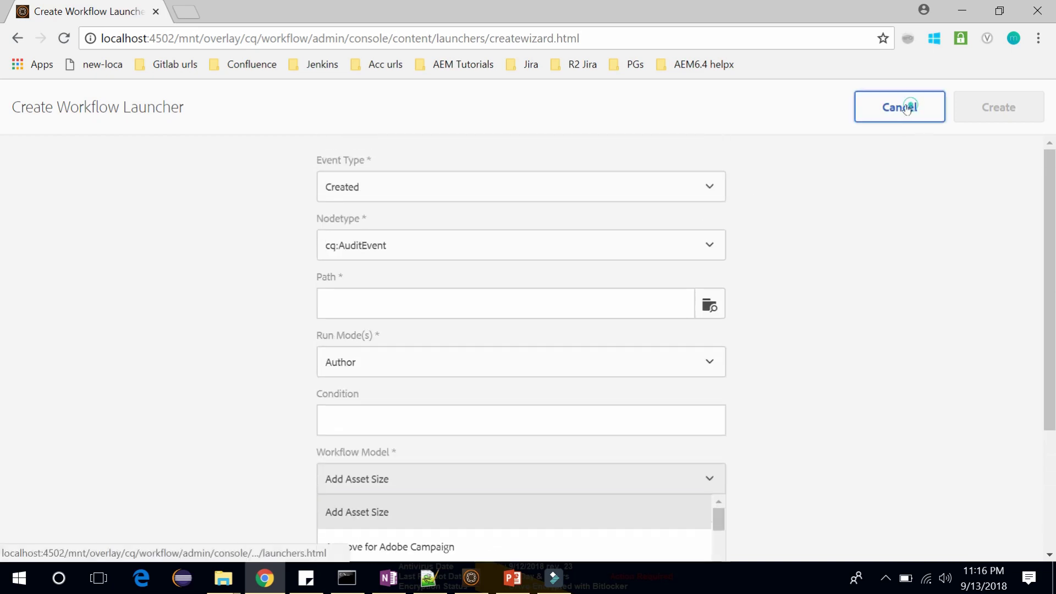
left_click(905, 106)
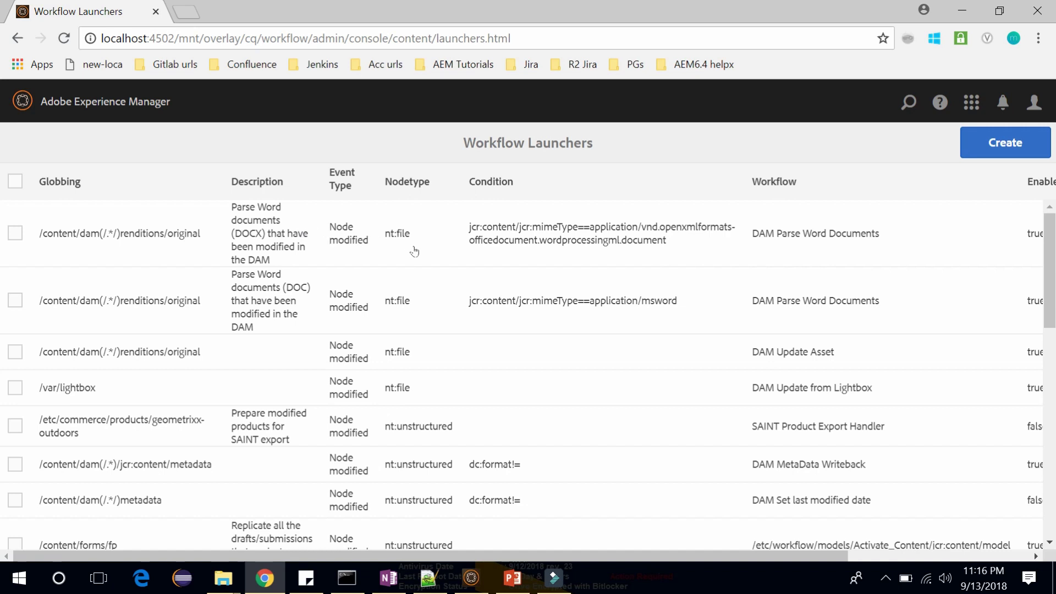
Step: Select then deselect the first launcher, and reopen the Workflow navigation panel
left_click(14, 234)
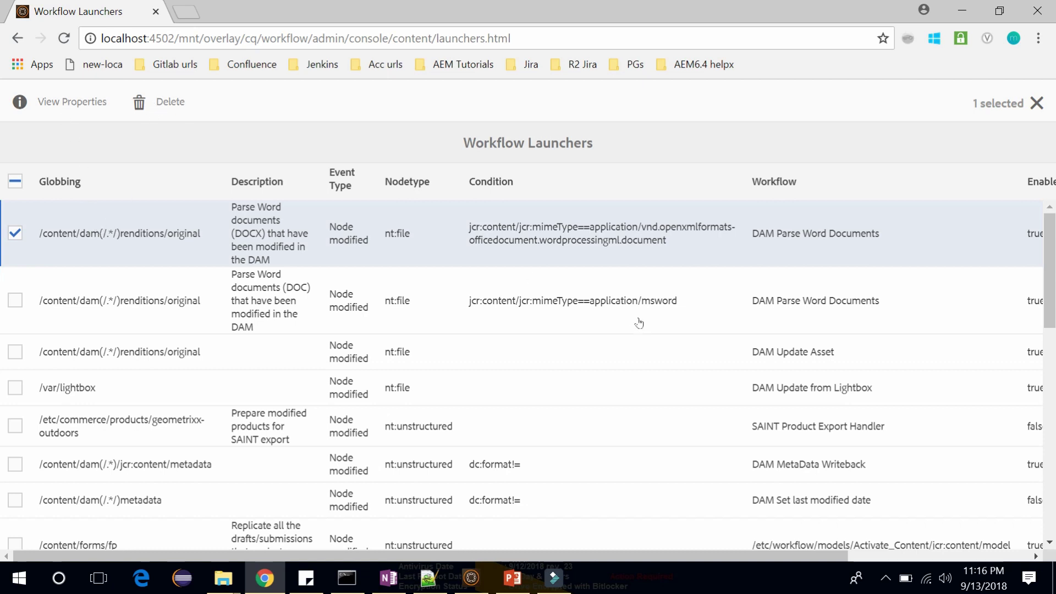
left_click(1036, 102)
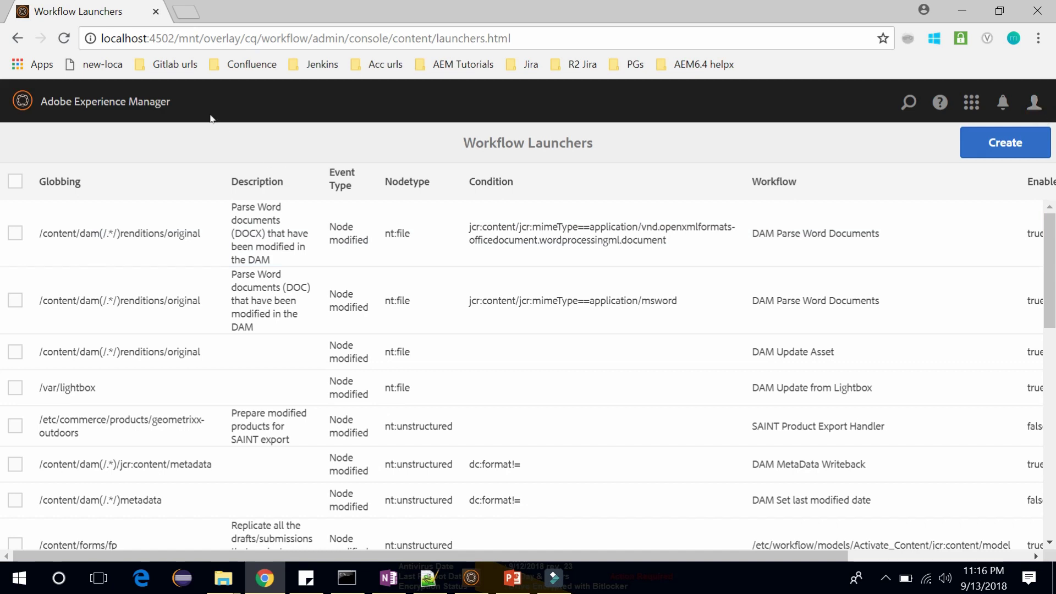
left_click(157, 105)
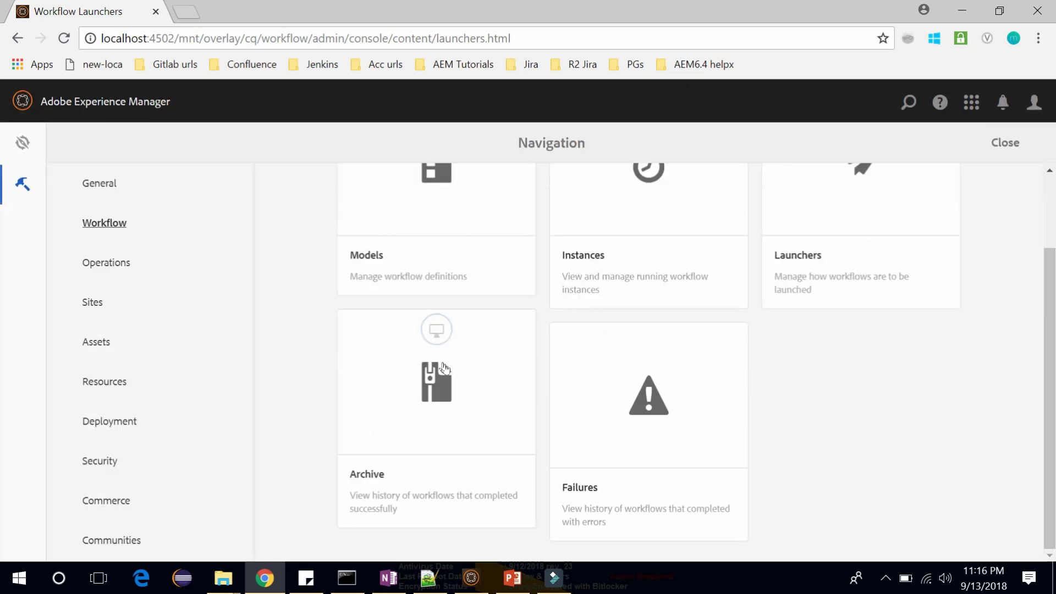
left_click(434, 419)
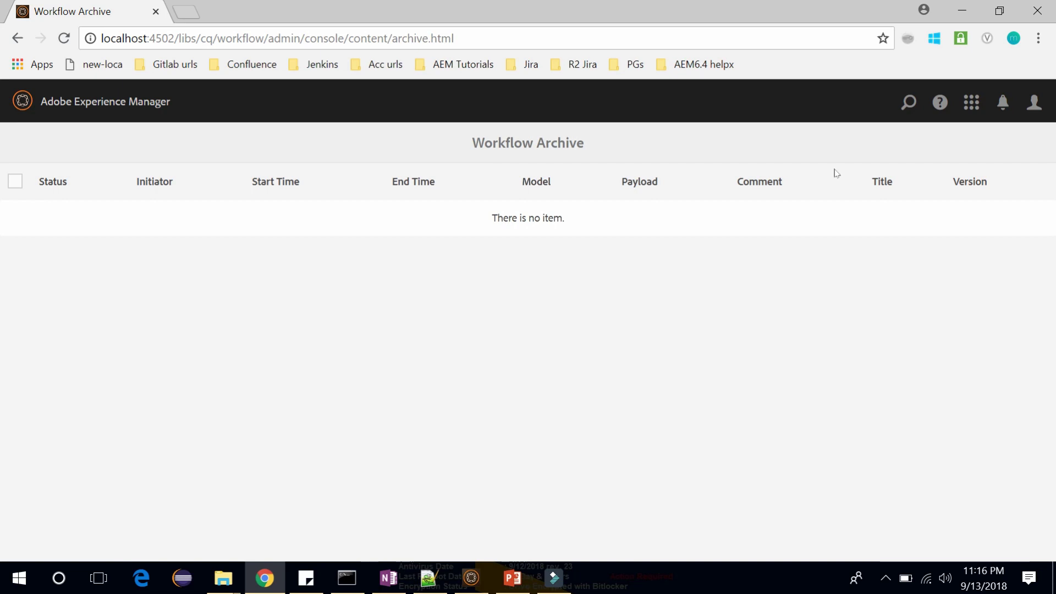
left_click(149, 104)
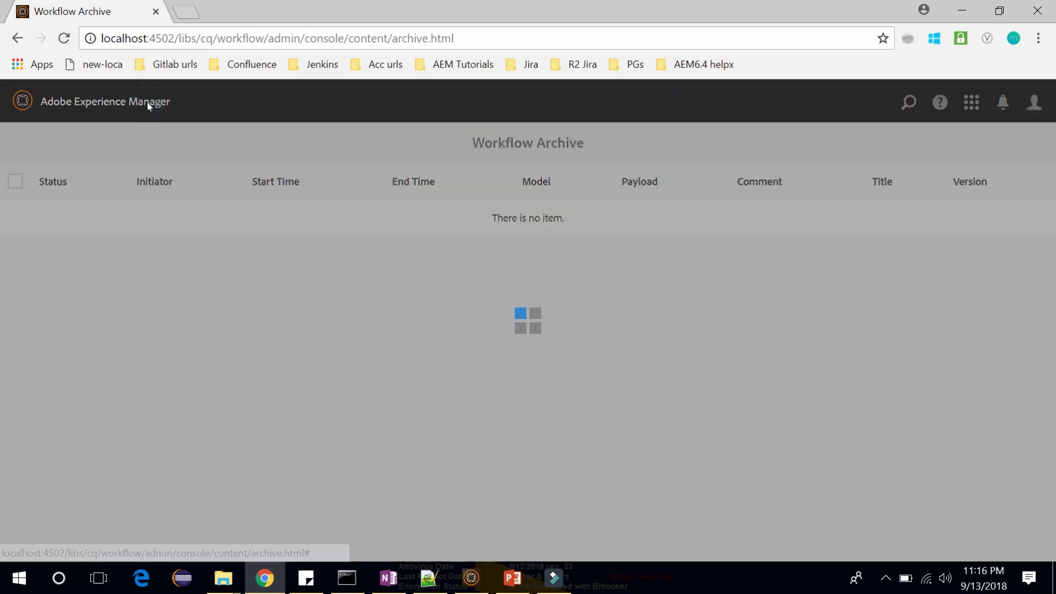
scroll(671, 448, "down", 2)
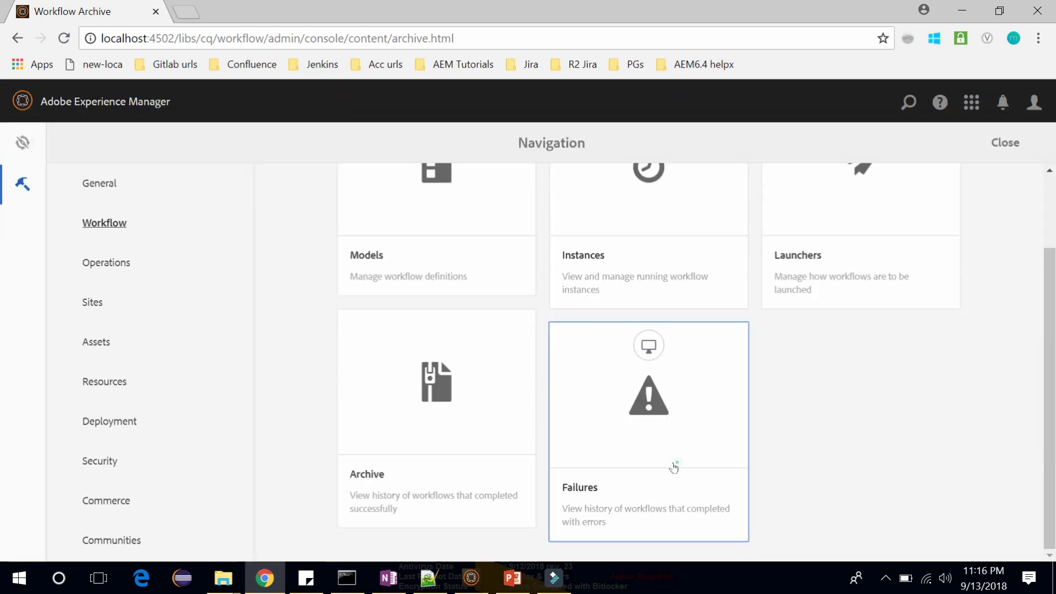
Step: View the empty Workflow Failures console, then reopen the navigation panel
left_click(674, 468)
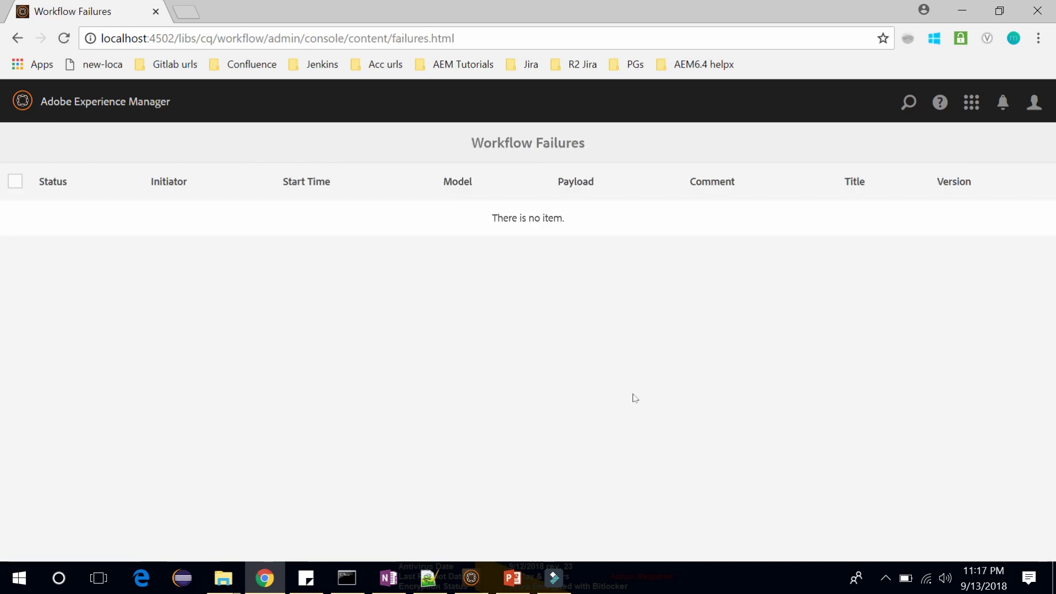
left_click(72, 102)
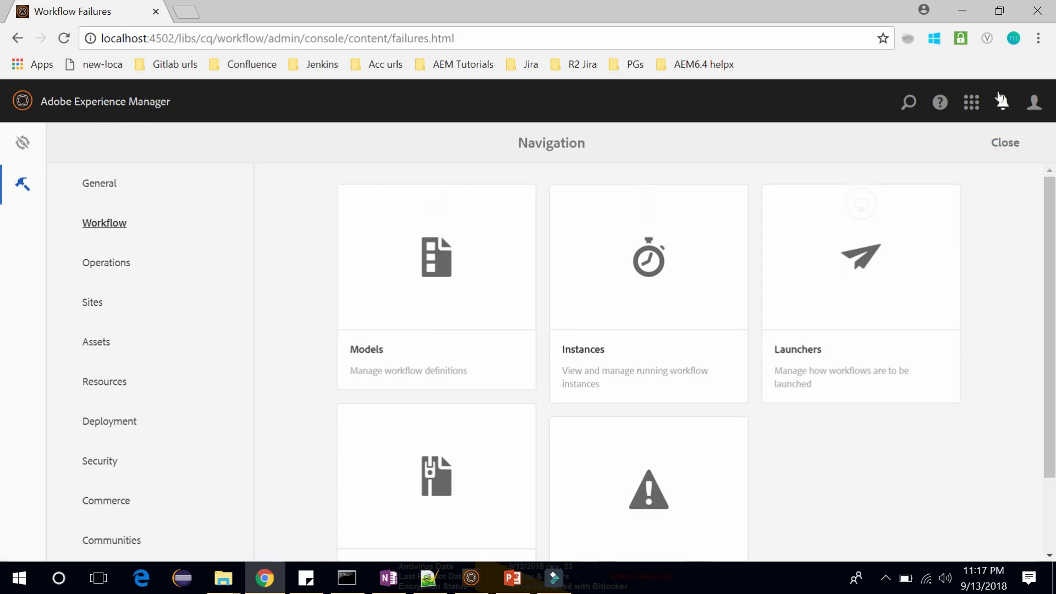
left_click(1001, 107)
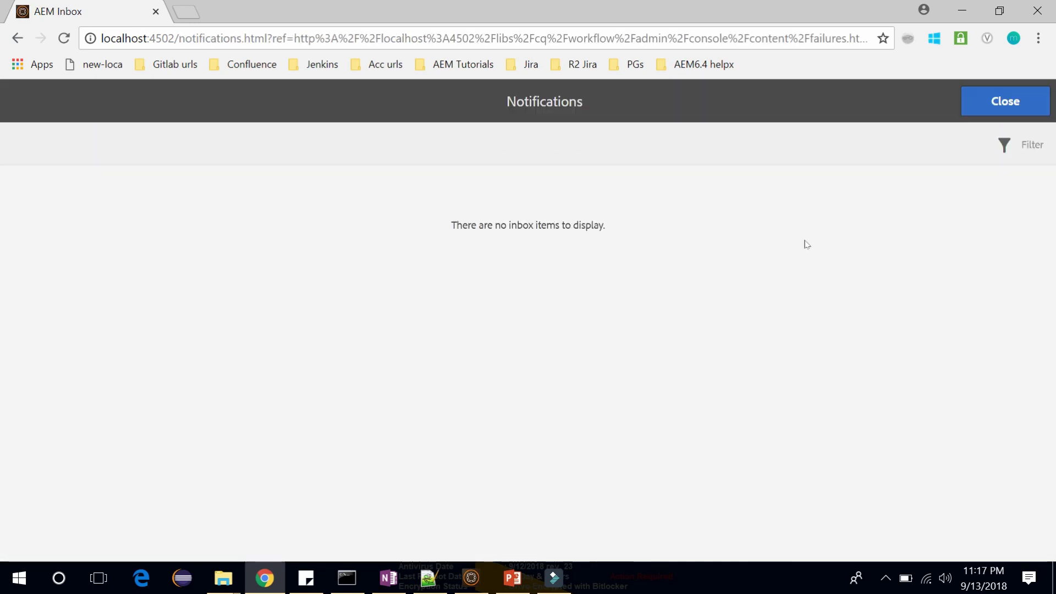